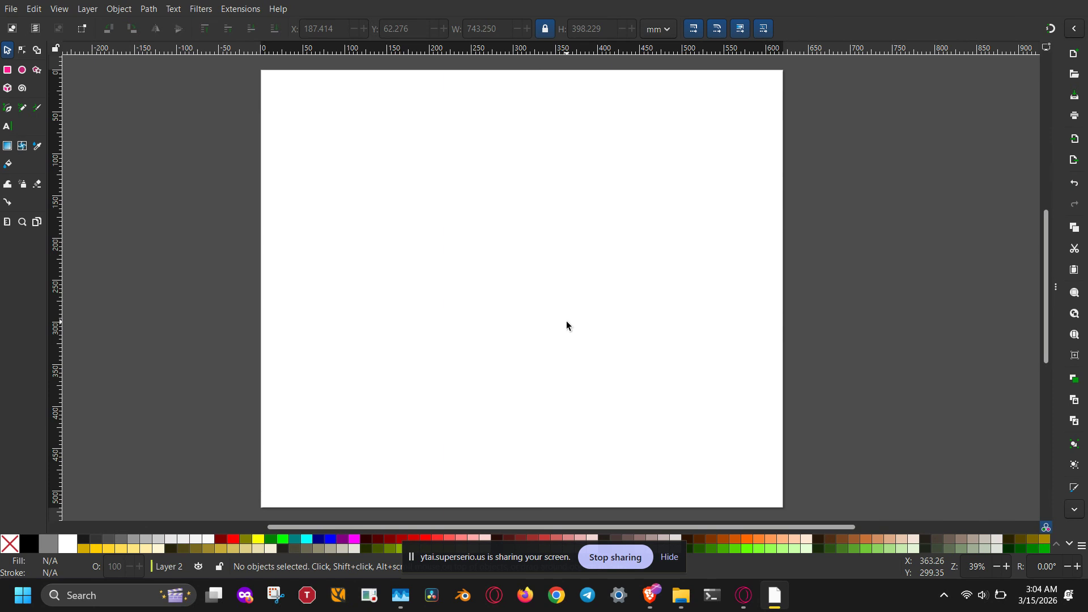
# Draw a 172.883 mm grey circle with the Ellipse tool, replacing an initial stretched ellipse
pyautogui.click(21, 71)
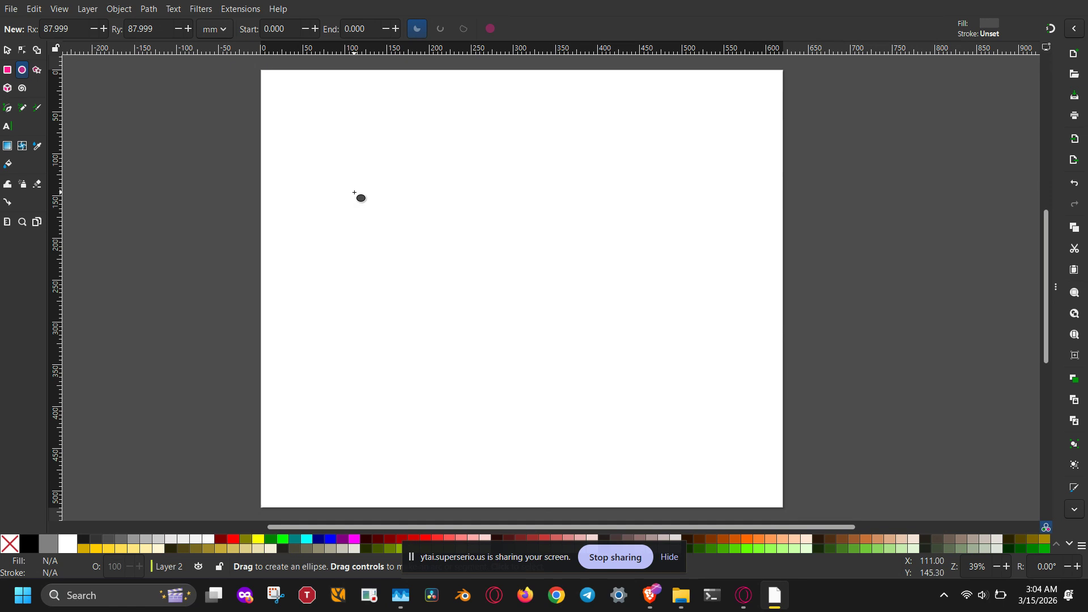
pyautogui.moveTo(354, 193); pyautogui.dragTo(580, 274)
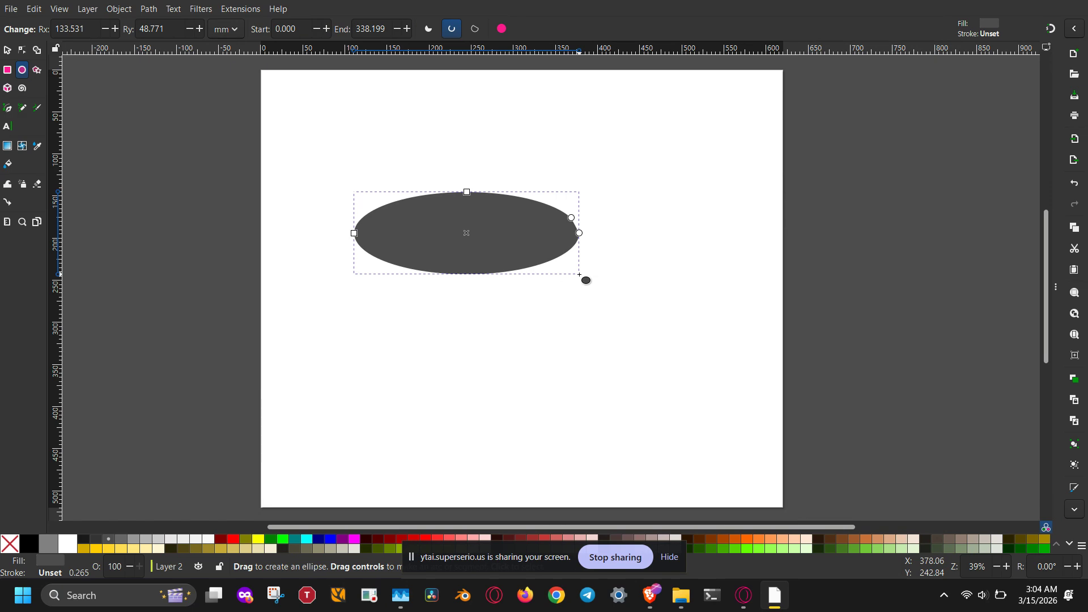
pyautogui.hotkey('ctrl', 'z')
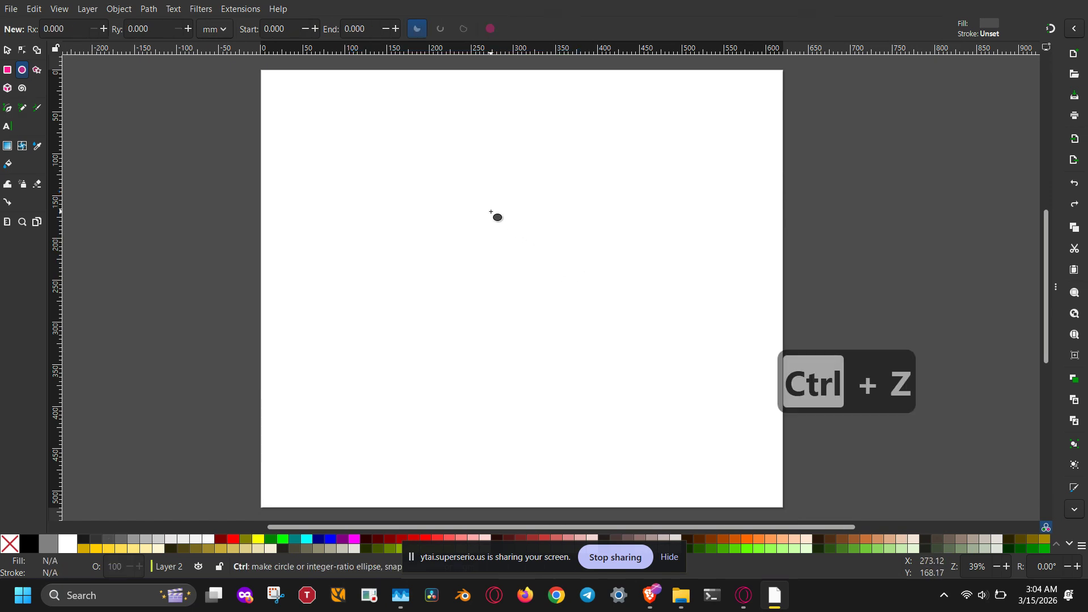
pyautogui.moveTo(469, 195); pyautogui.dragTo(625, 341)
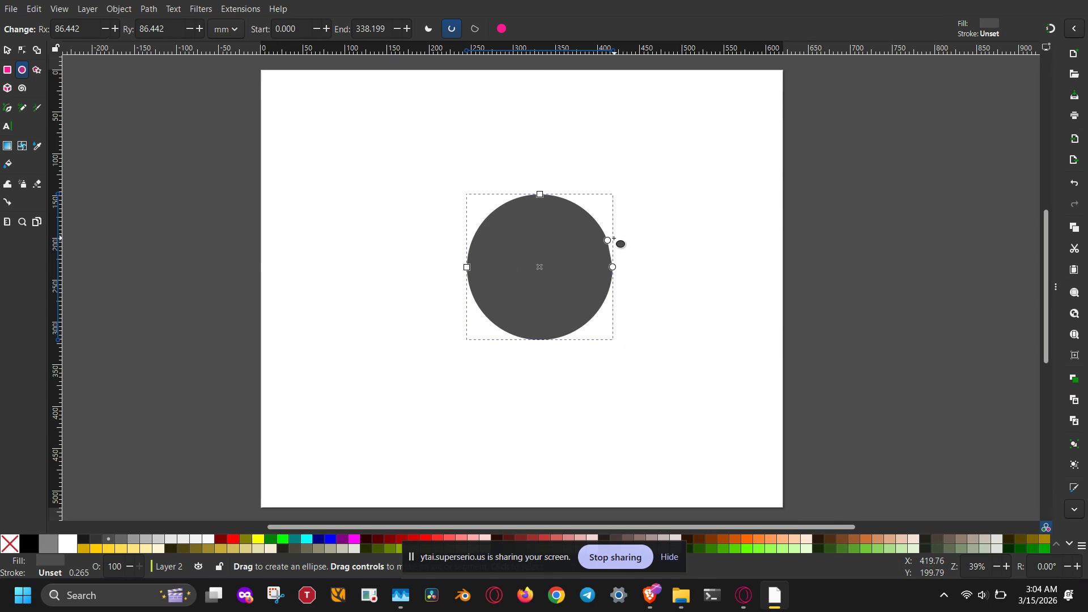
pyautogui.moveTo(609, 242); pyautogui.dragTo(617, 267)
# Drag the circle's arc handles to open a pie wedge running from 0° to 140.283°
pyautogui.press('s')
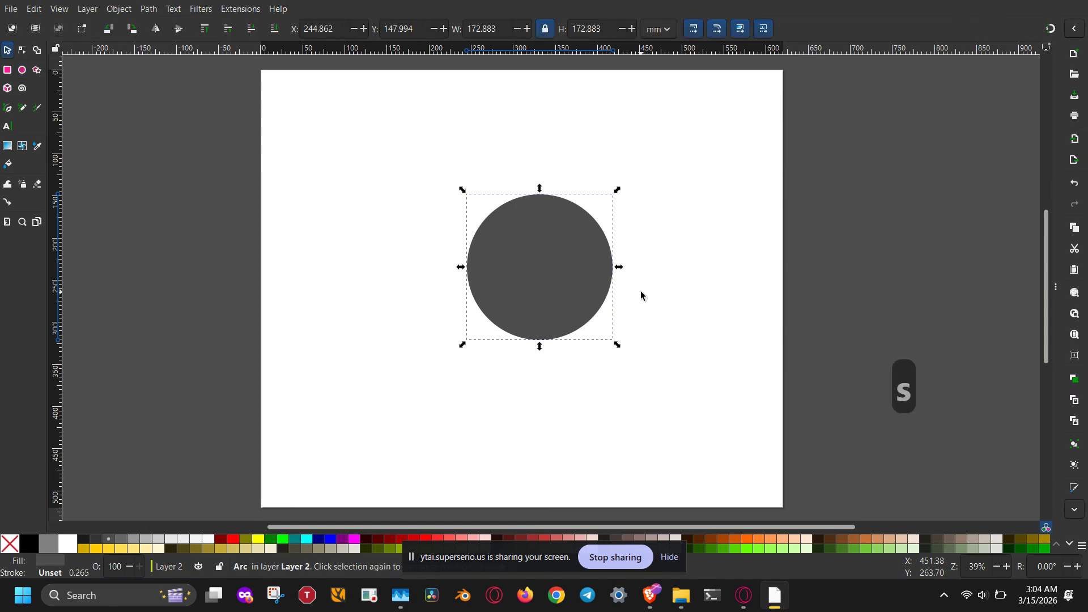
pyautogui.press('e')
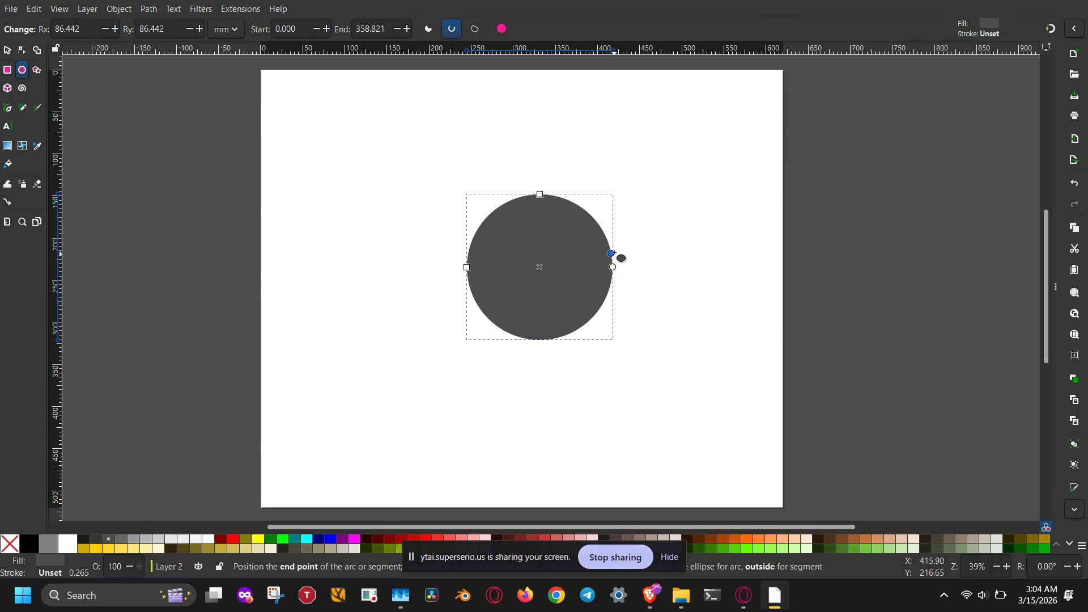
pyautogui.moveTo(619, 265); pyautogui.dragTo(625, 178)
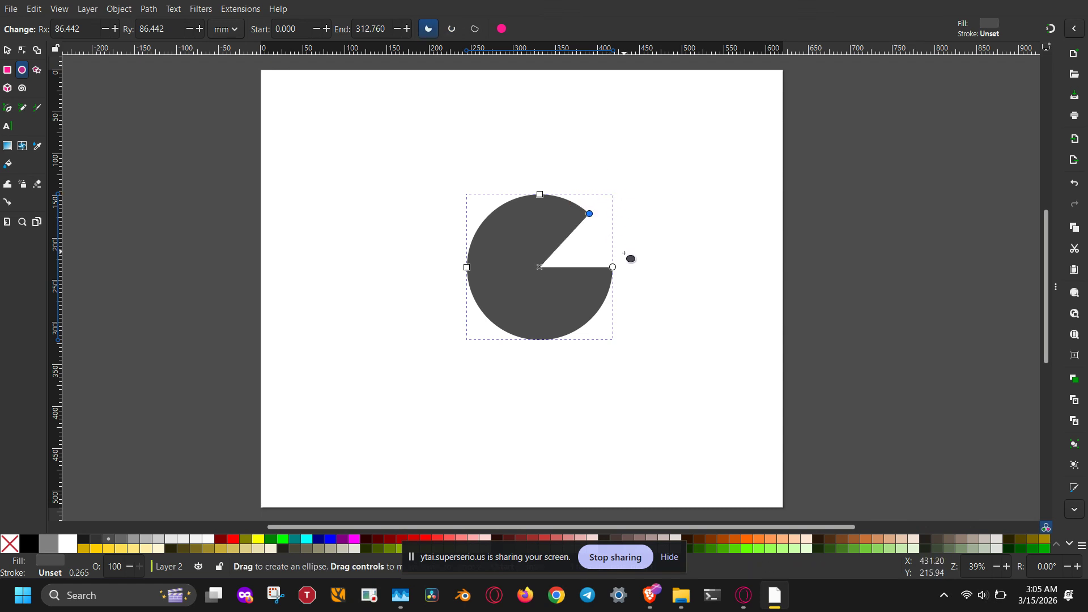
pyautogui.moveTo(613, 266)
pyautogui.mouseDown()
pyautogui.moveTo(608, 298)
pyautogui.moveTo(612, 255)
pyautogui.moveTo(606, 303)
pyautogui.moveTo(634, 267)
pyautogui.mouseUp()
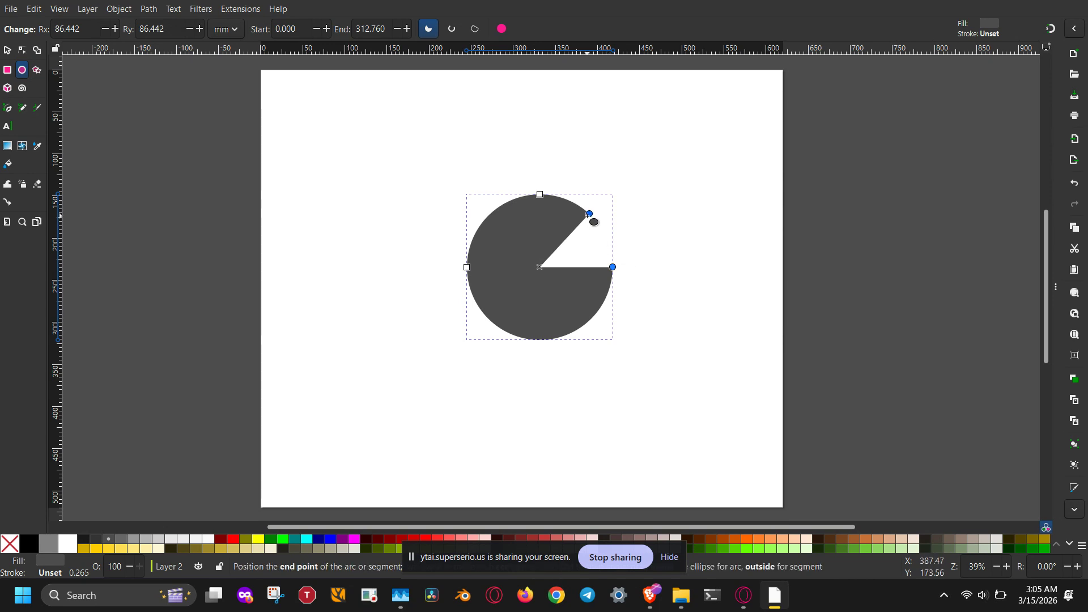
pyautogui.moveTo(590, 214); pyautogui.dragTo(470, 325)
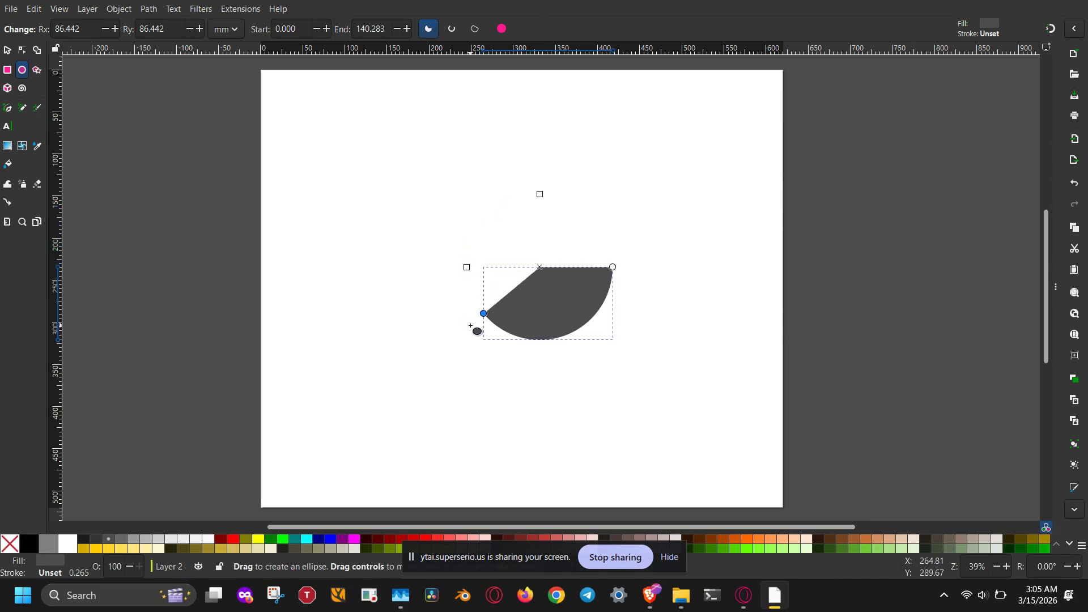
pyautogui.click(304, 30)
# Set the arc's End angle to 90 in the Ellipse toolbar
pyautogui.moveTo(356, 30); pyautogui.dragTo(390, 32)
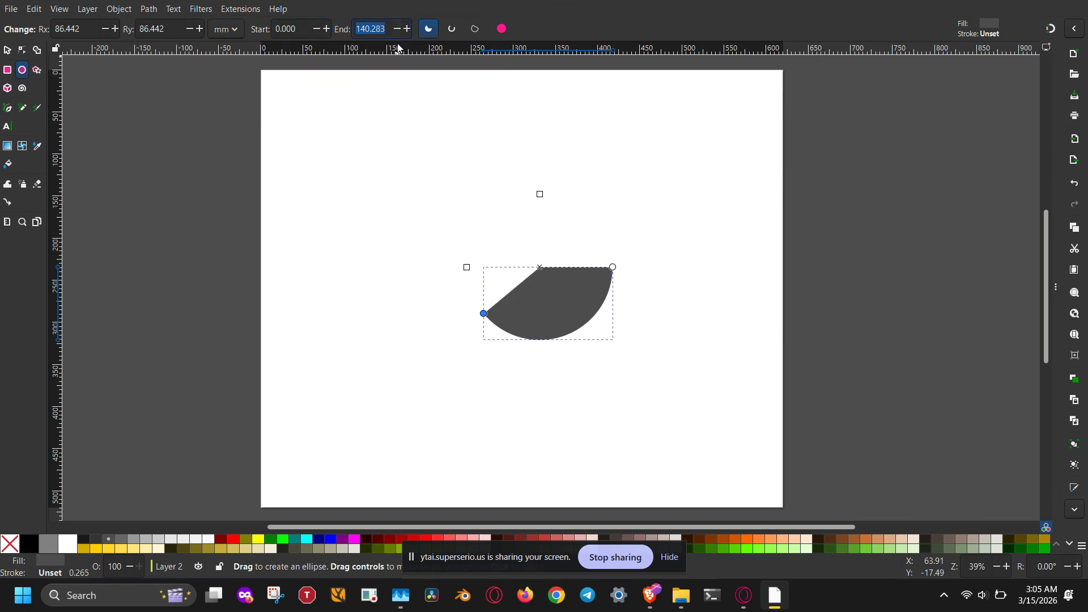
pyautogui.write('90')
pyautogui.press('Return')
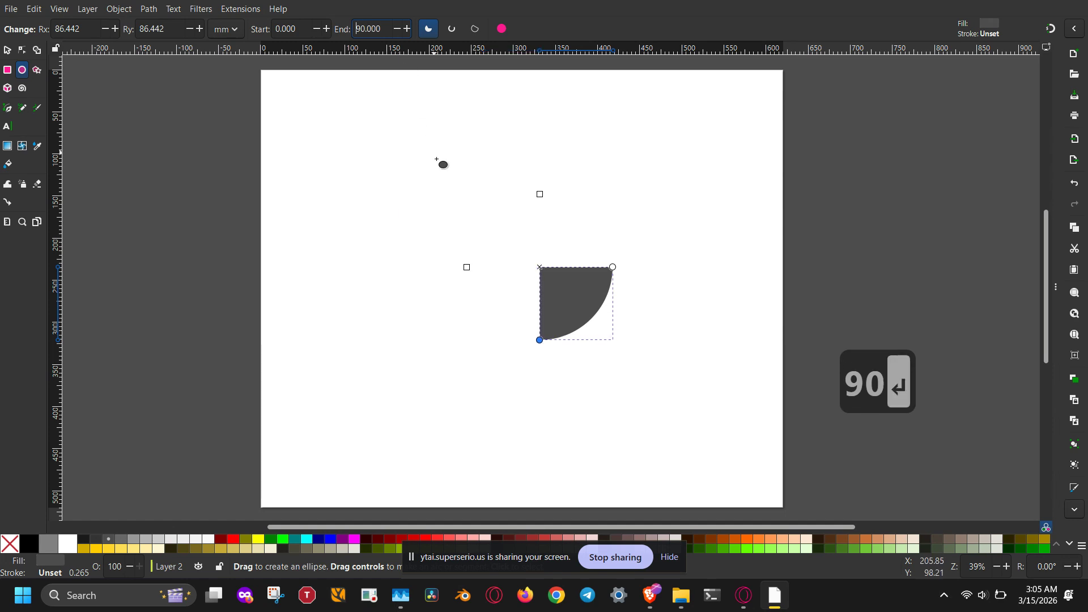
pyautogui.write('s')
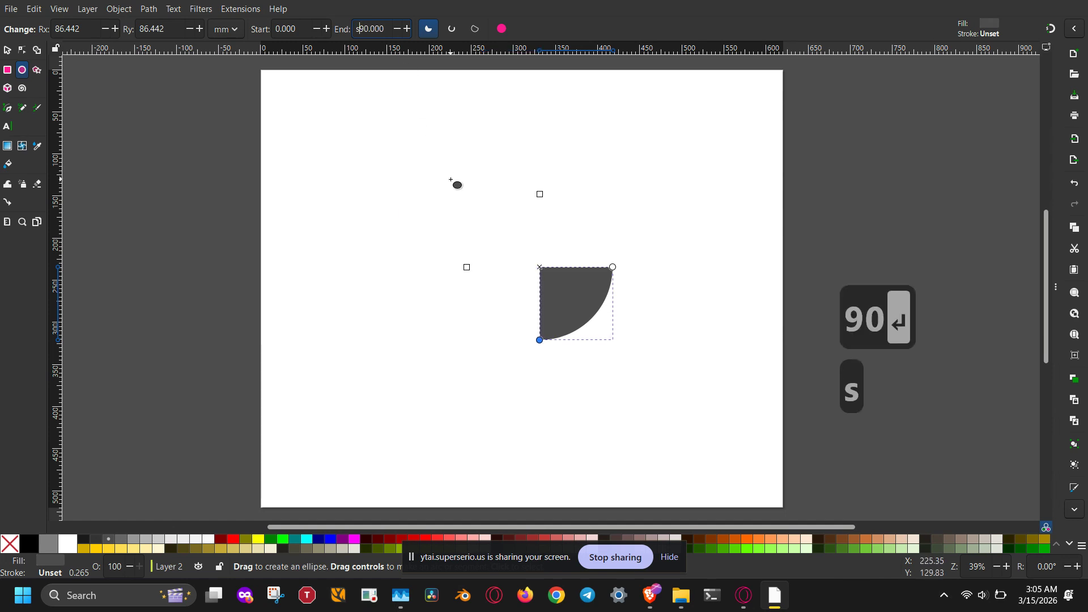
pyautogui.press('BackSpace')
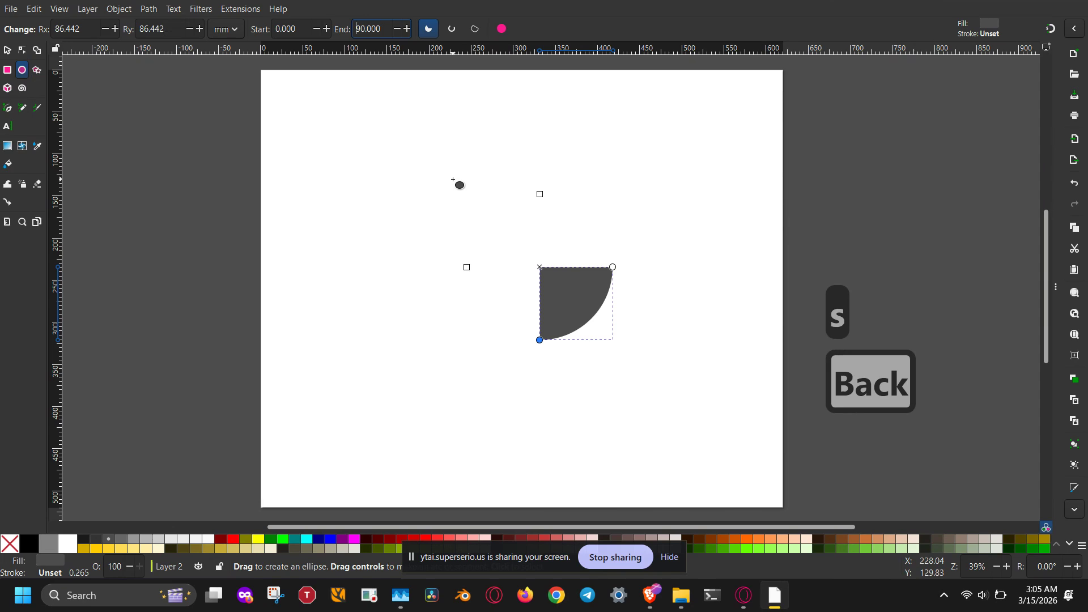
# Try the Arc, Chord and Slice modes, then reset the shape to a full circle
pyautogui.click(453, 30)
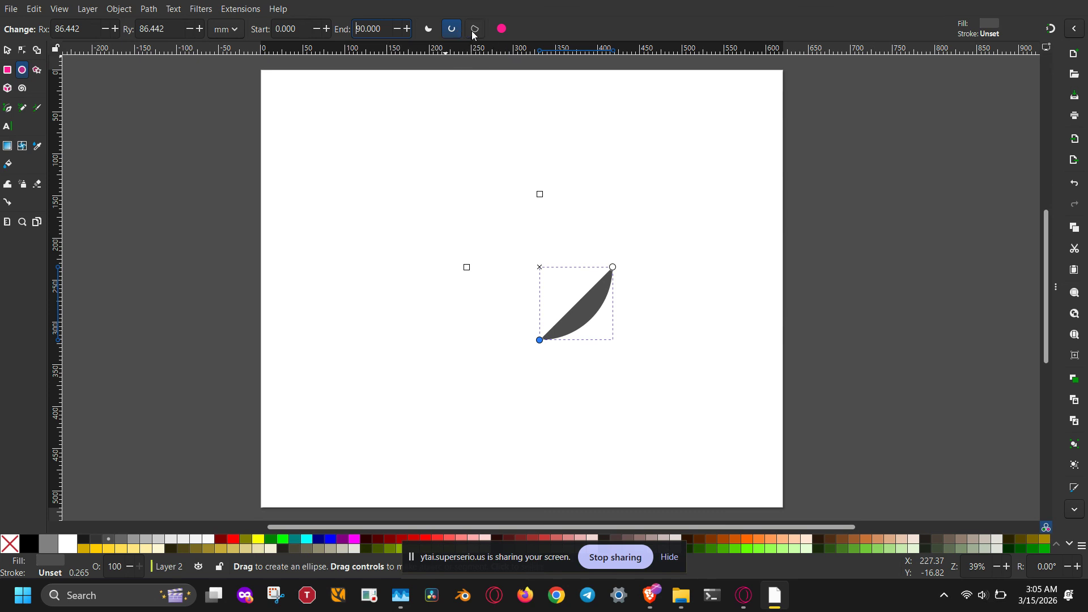
pyautogui.click(475, 32)
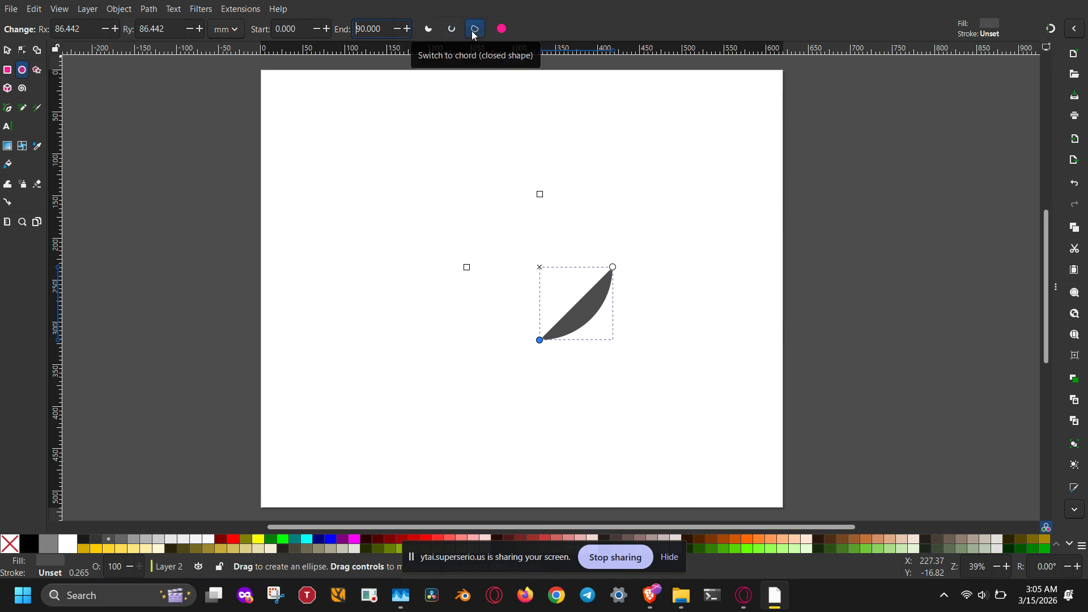
pyautogui.click(430, 31)
pyautogui.click(503, 31)
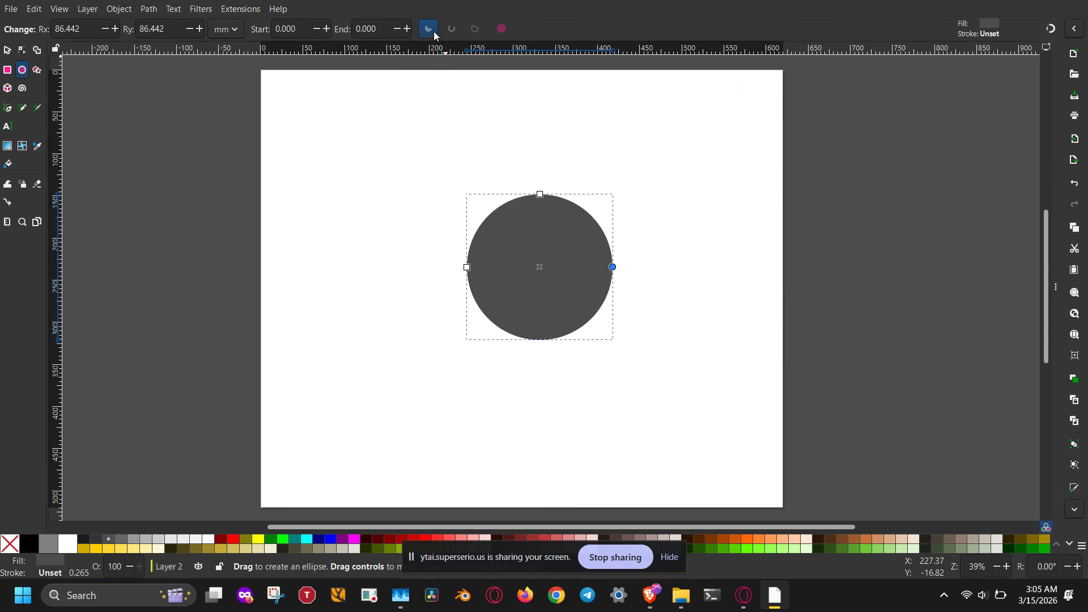
# Enter an End angle of 90 again for a quarter-circle slice and deselect it
pyautogui.doubleClick(372, 29)
pyautogui.write('90')
pyautogui.press('Return')
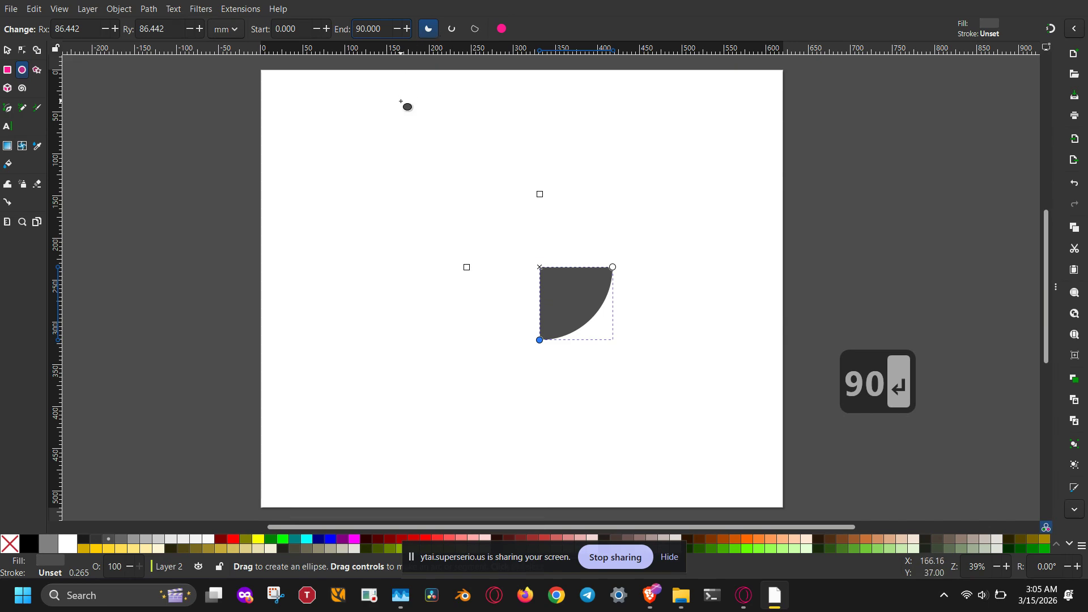
pyautogui.press('Escape')
pyautogui.press('Escape')
pyautogui.press('Escape')
# Convert the quarter-circle slice to a path and move it up and left
pyautogui.press('s')
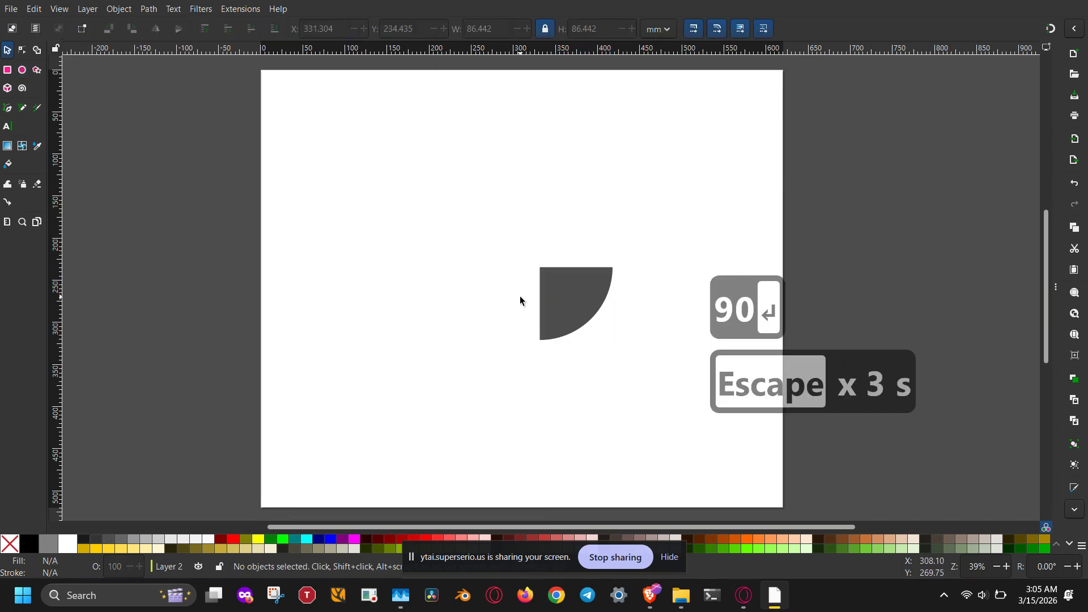
pyautogui.click(543, 301)
pyautogui.press('ctrl')
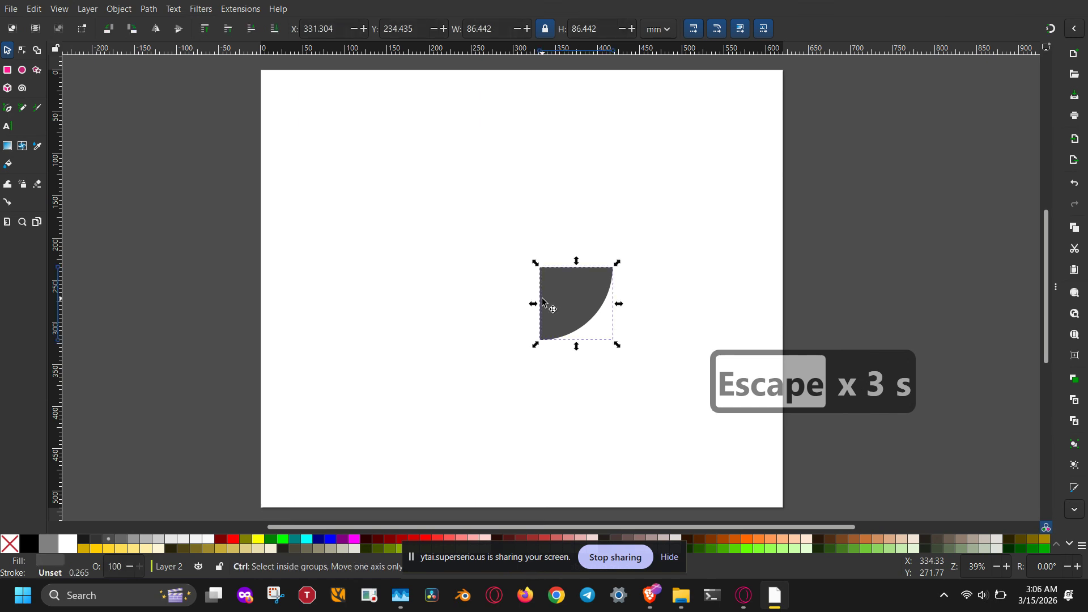
pyautogui.hotkey('ctrl', 'shift', 'c')
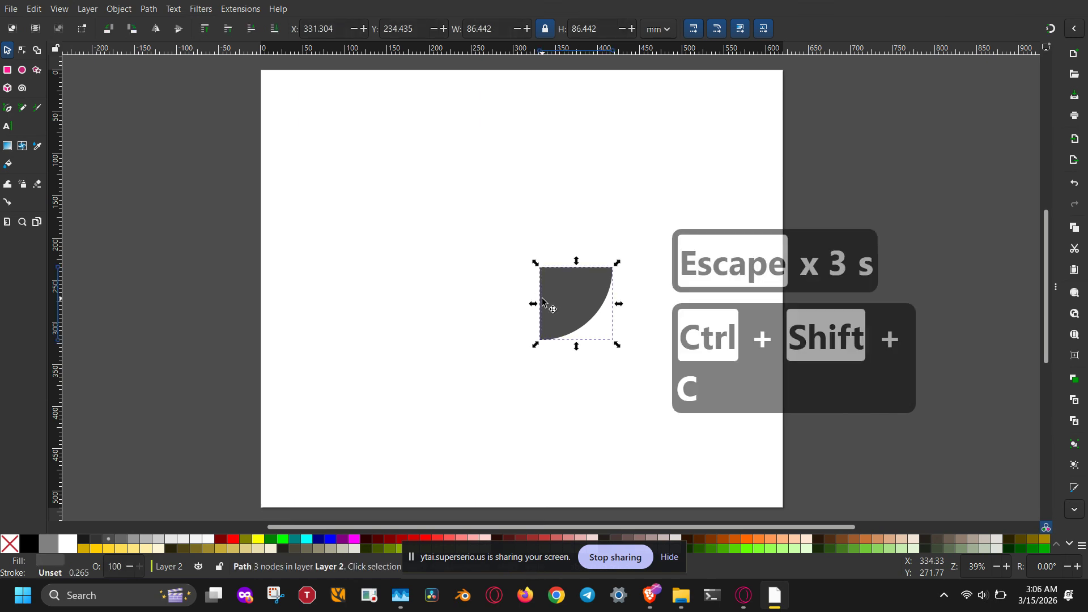
pyautogui.moveTo(544, 302); pyautogui.dragTo(479, 228)
# Experiment with dragging a corner node and the curved edge, undoing both edits
pyautogui.press('n')
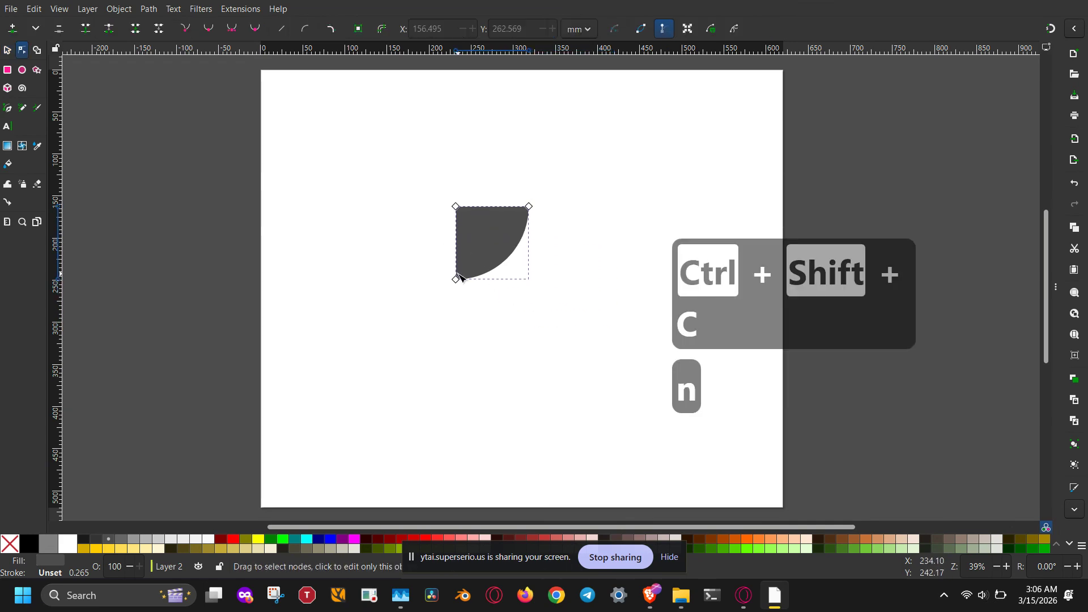
pyautogui.moveTo(456, 279); pyautogui.dragTo(414, 335)
pyautogui.hotkey('ctrl', 'z')
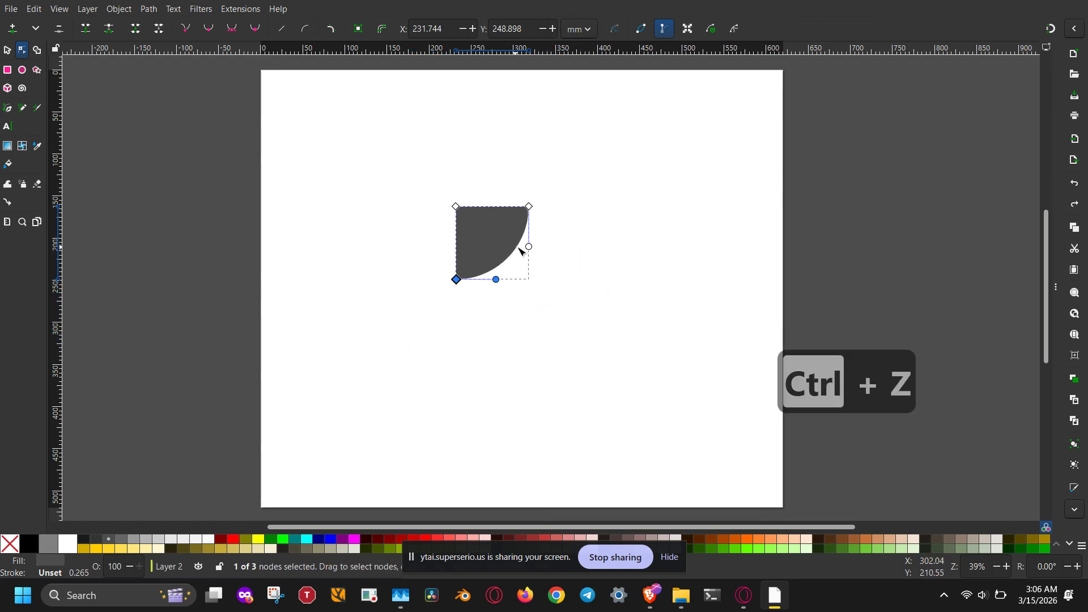
pyautogui.moveTo(530, 248); pyautogui.dragTo(639, 358)
pyautogui.hotkey('ctrl', 'z')
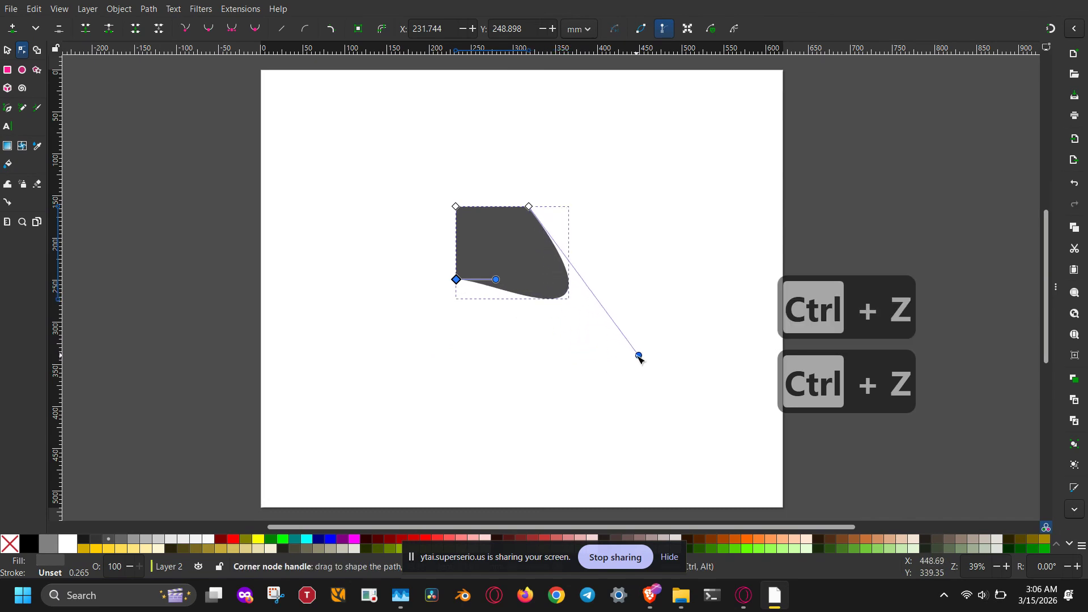
# Fill the quarter-circle path solid red (ff0000ff) and dock the Fill and Stroke panel
pyautogui.click(420, 537)
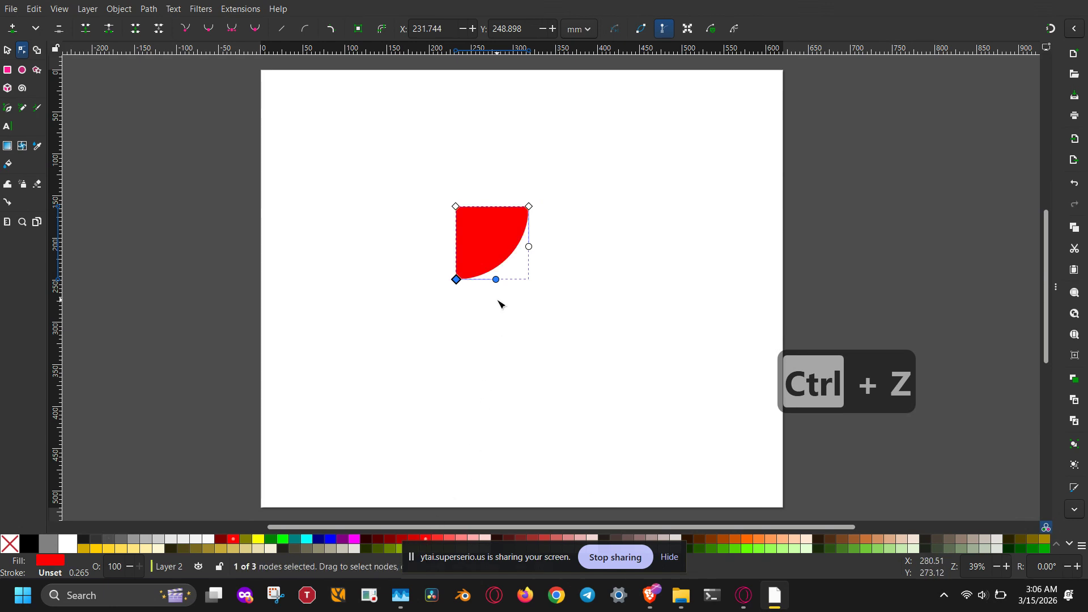
pyautogui.hotkey('ctrl', 'shift', 'f')
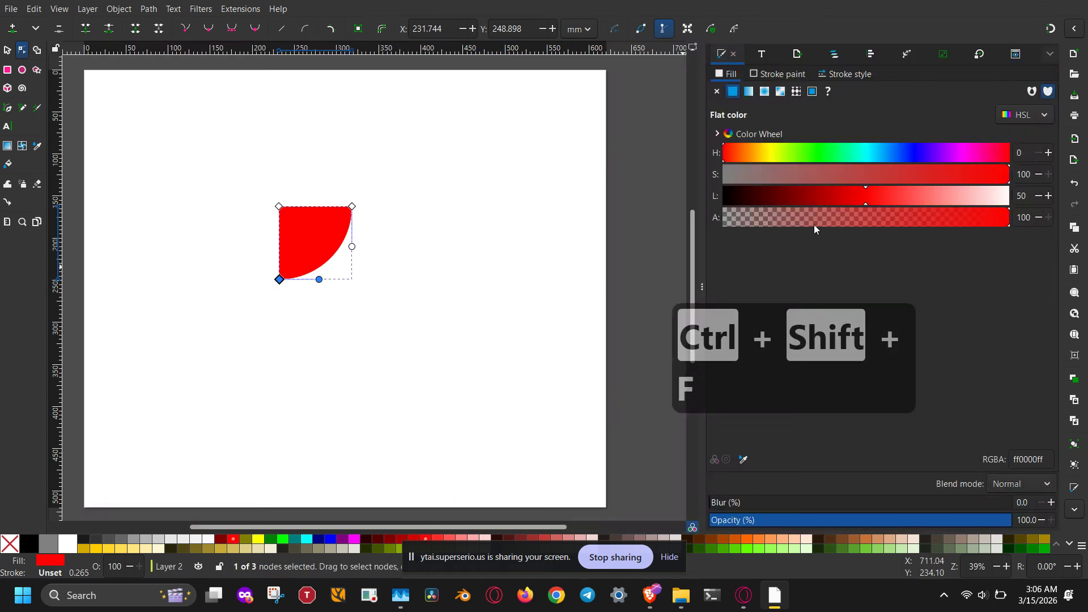
pyautogui.moveTo(991, 220); pyautogui.dragTo(1020, 229)
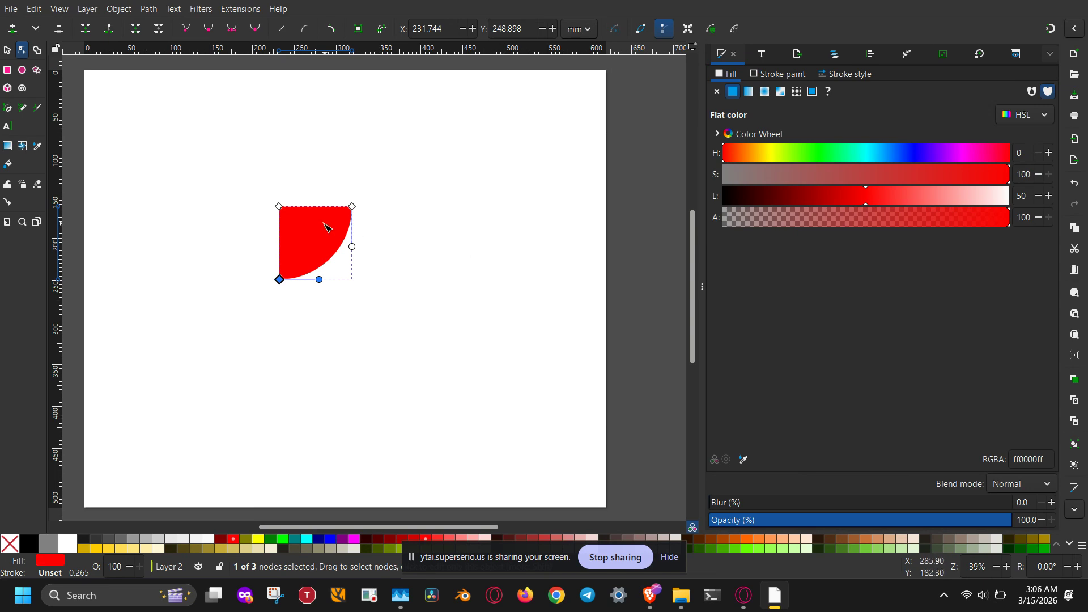
# Reselect the red wedge and browse the Object menu without choosing a command
pyautogui.press('s')
pyautogui.moveTo(248, 190); pyautogui.dragTo(394, 320)
pyautogui.click(395, 321)
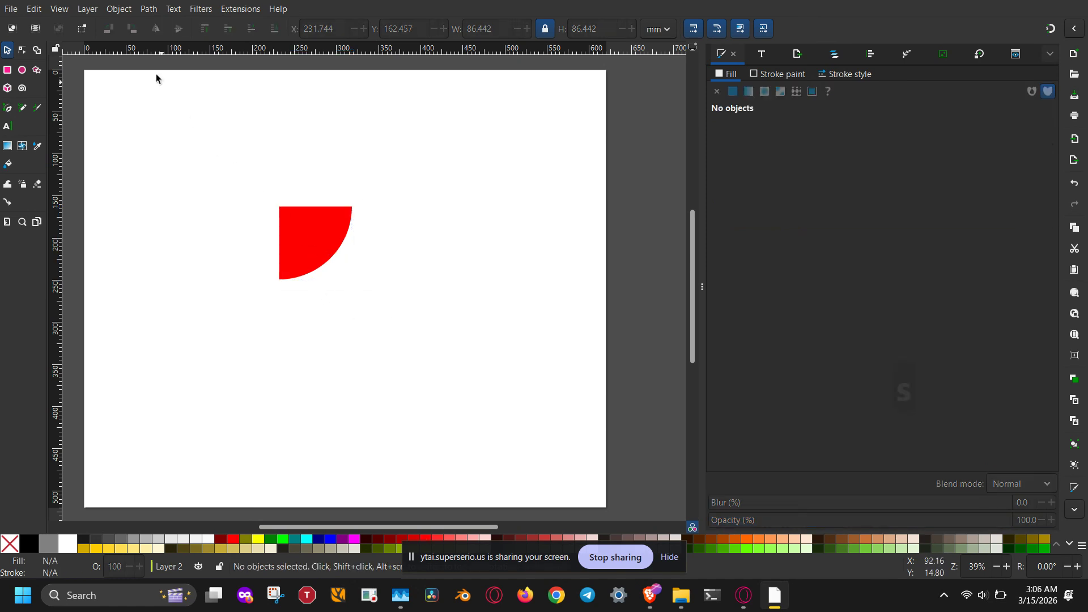
pyautogui.click(337, 233)
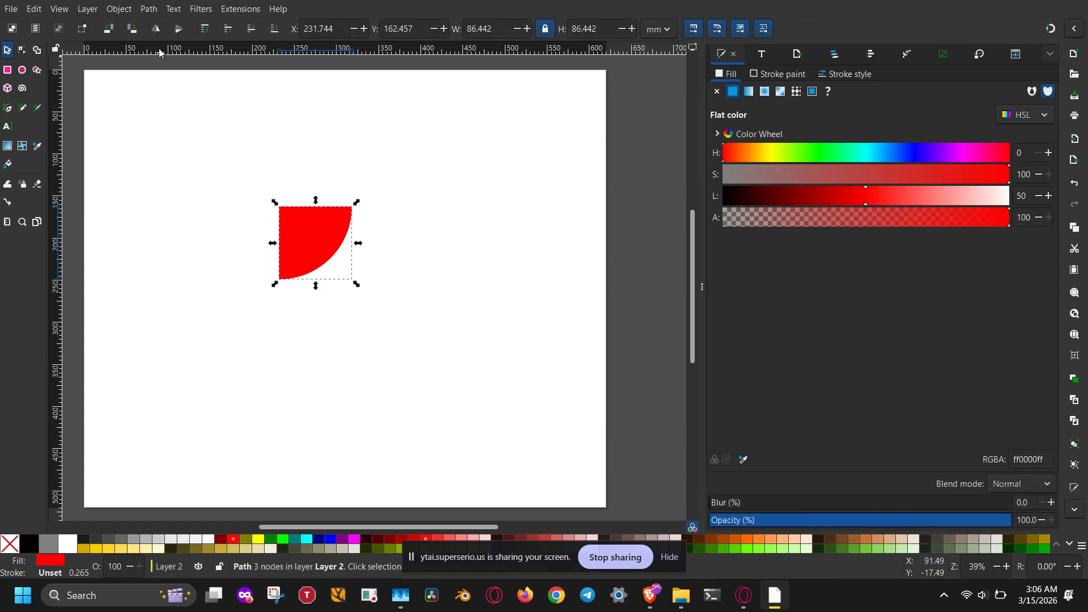
pyautogui.click(128, 11)
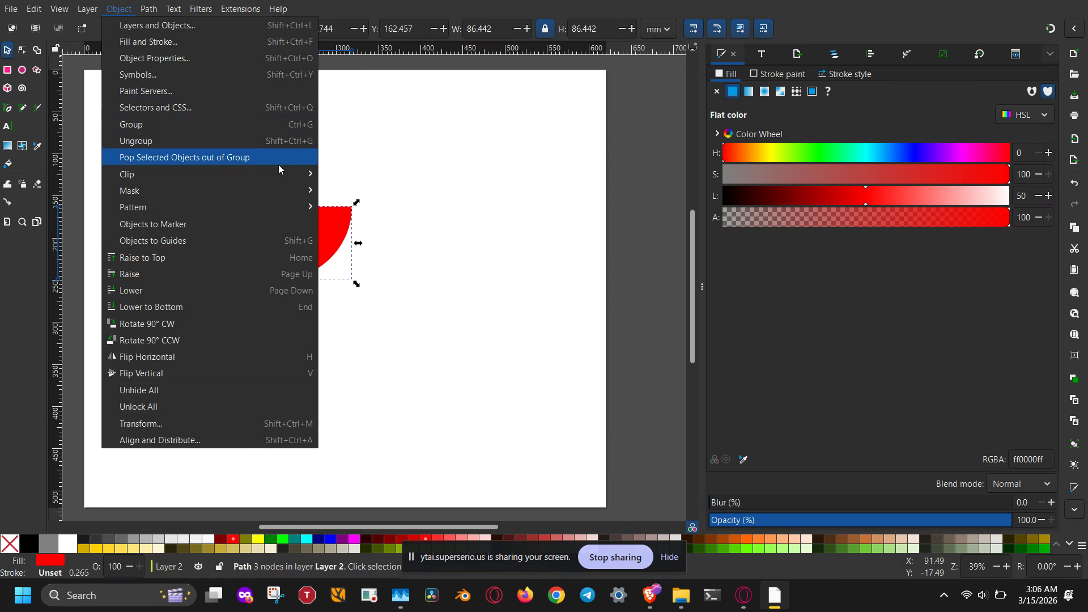
pyautogui.click(347, 185)
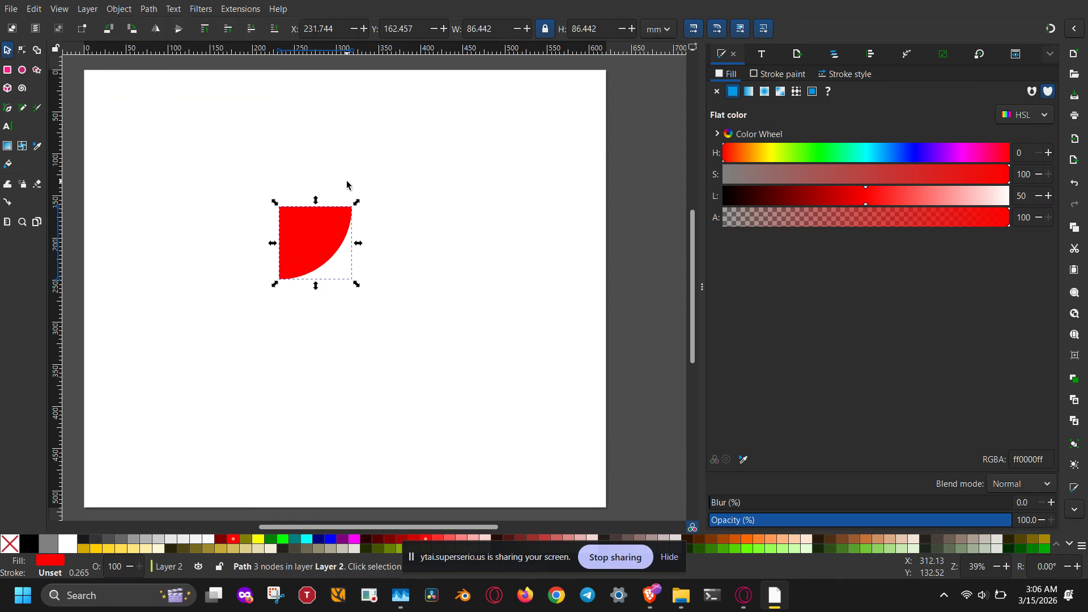